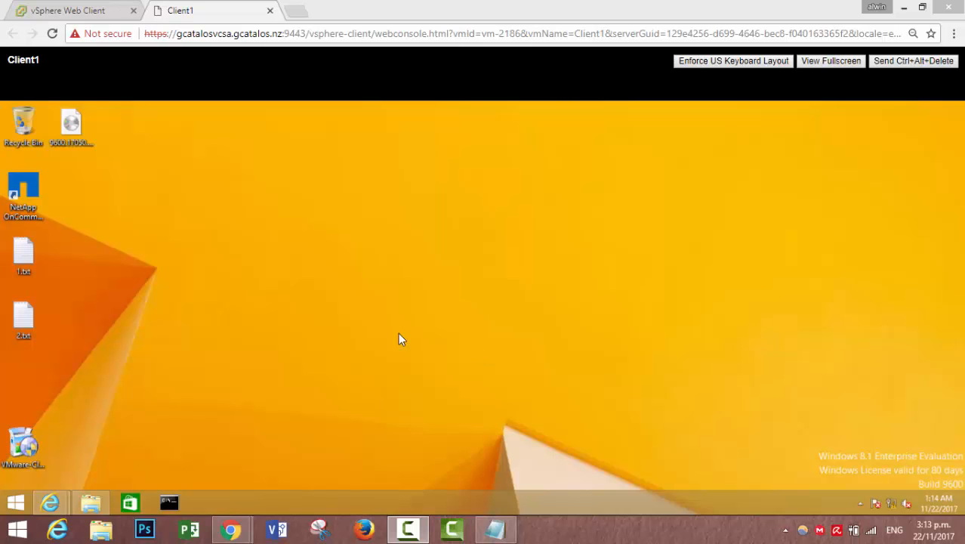
{"action": "right_click", "coordinate": [55, 501]}
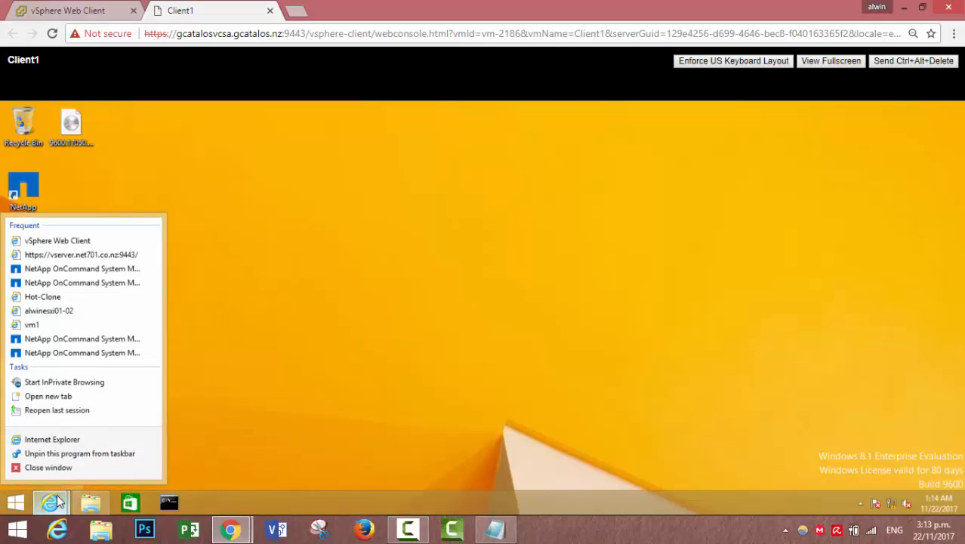
{"action": "left_click", "coordinate": [65, 446]}
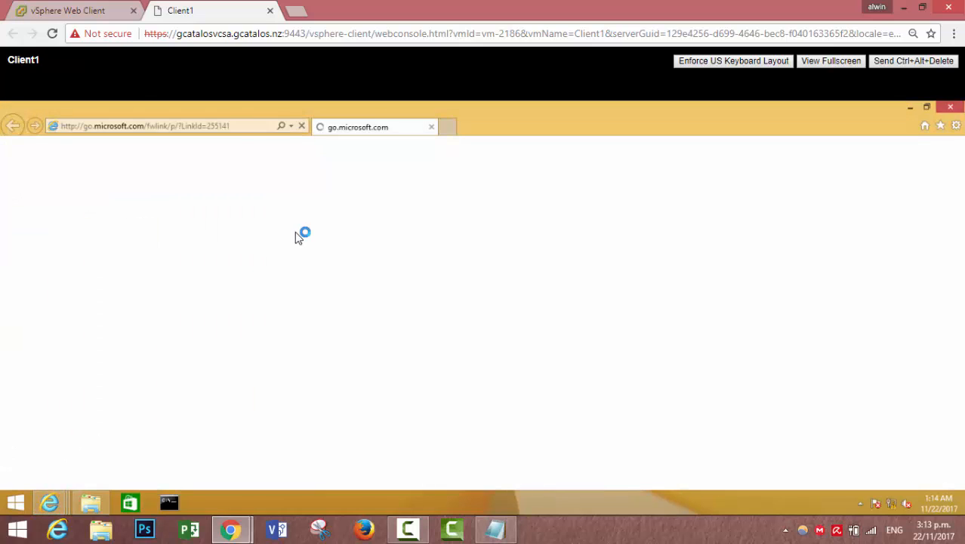
{"action": "left_click", "coordinate": [244, 132]}
{"action": "type", "text": "h"}
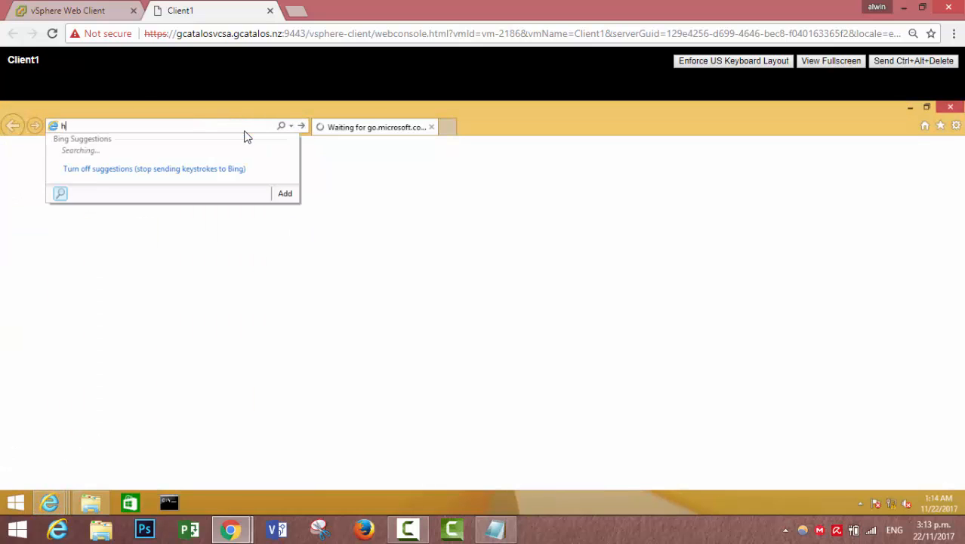
{"action": "type", "text": "ttps:/"}
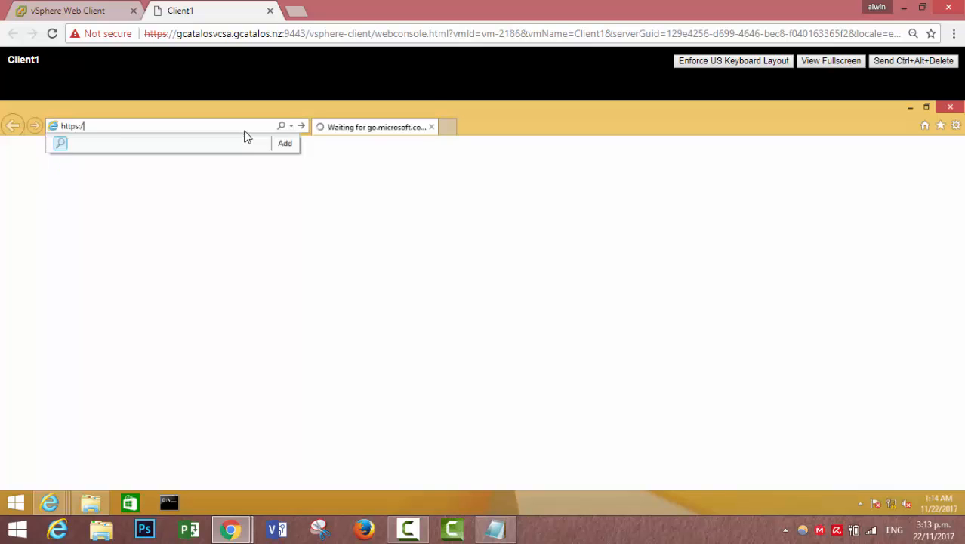
{"action": "type", "text": "/vse"}
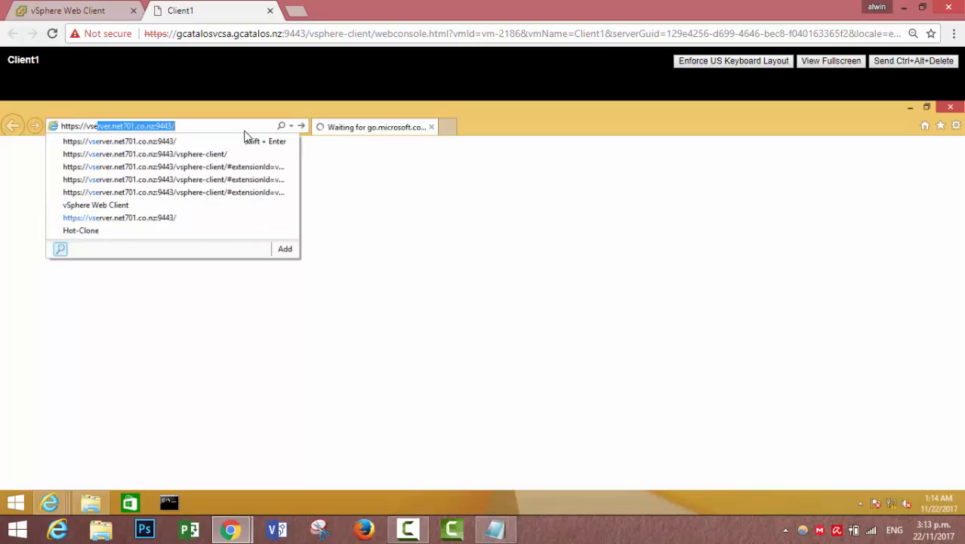
{"action": "key", "text": "Return"}
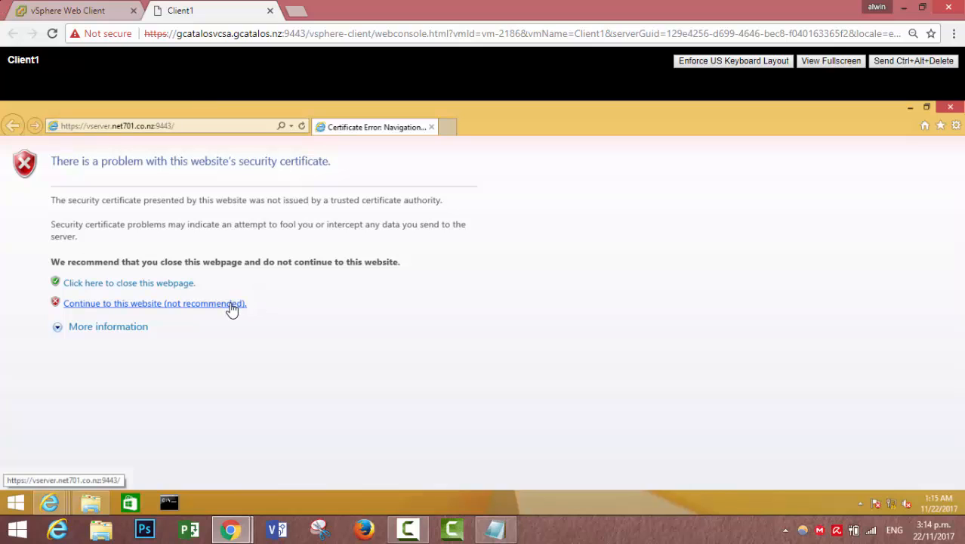
Continue past the certificate warning and log in with the vSphere administrator account and password.
{"action": "left_click", "coordinate": [227, 305]}
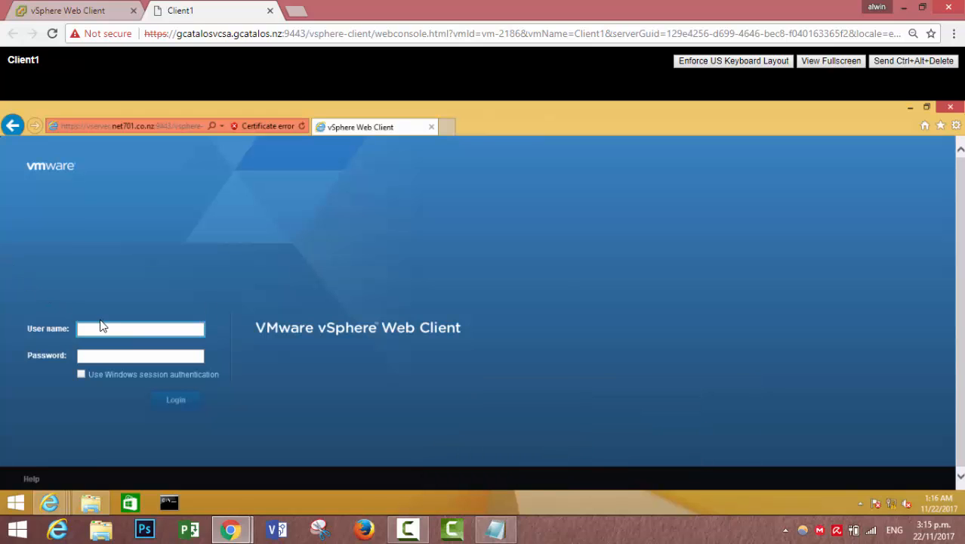
{"action": "type", "text": "administrator@vsphere"}
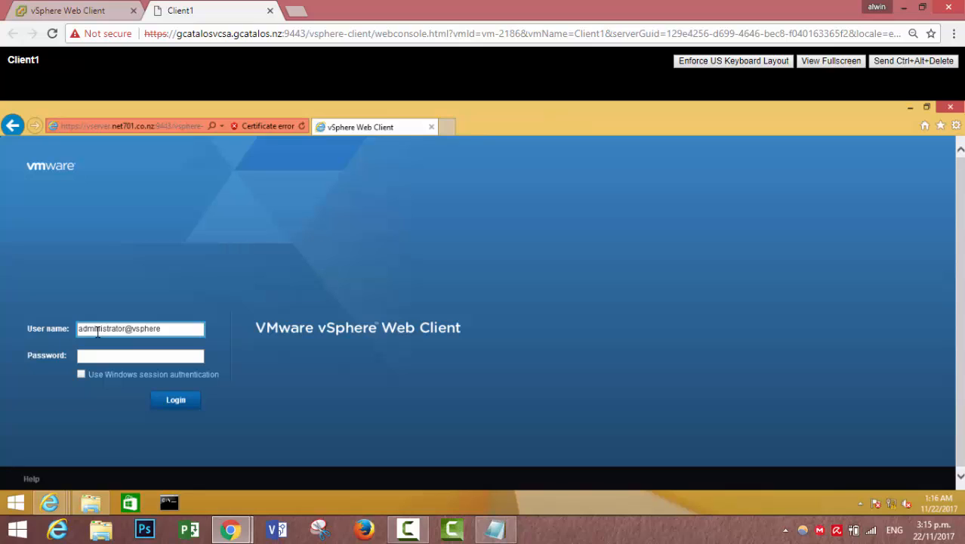
{"action": "type", "text": ".local"}
{"action": "left_click", "coordinate": [166, 354]}
{"action": "type", "text": "*"}
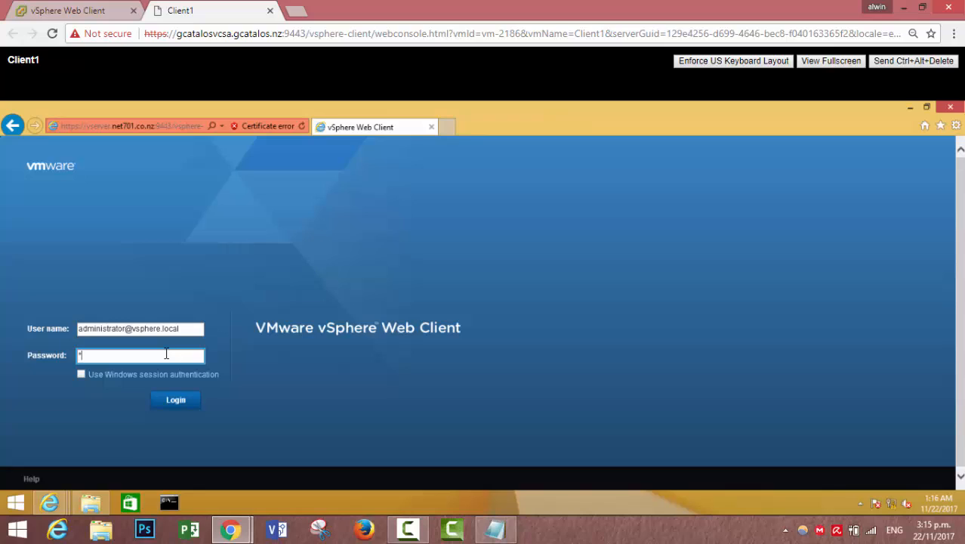
{"action": "type", "text": "*********"}
{"action": "left_click", "coordinate": [175, 400]}
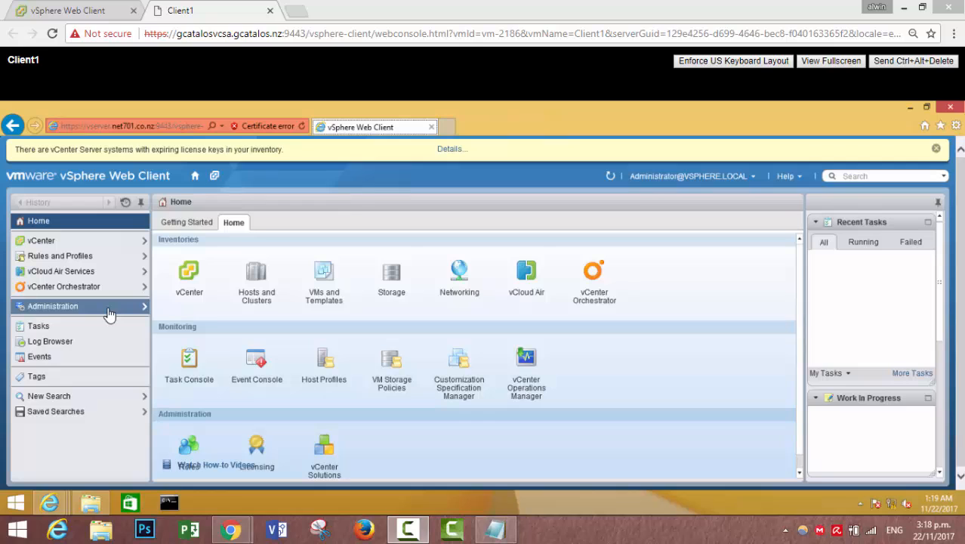
Under Administration > Licenses > vCenter Server Systems, start assigning a license key to vserver.net701.co.nz.
{"action": "left_click", "coordinate": [109, 314]}
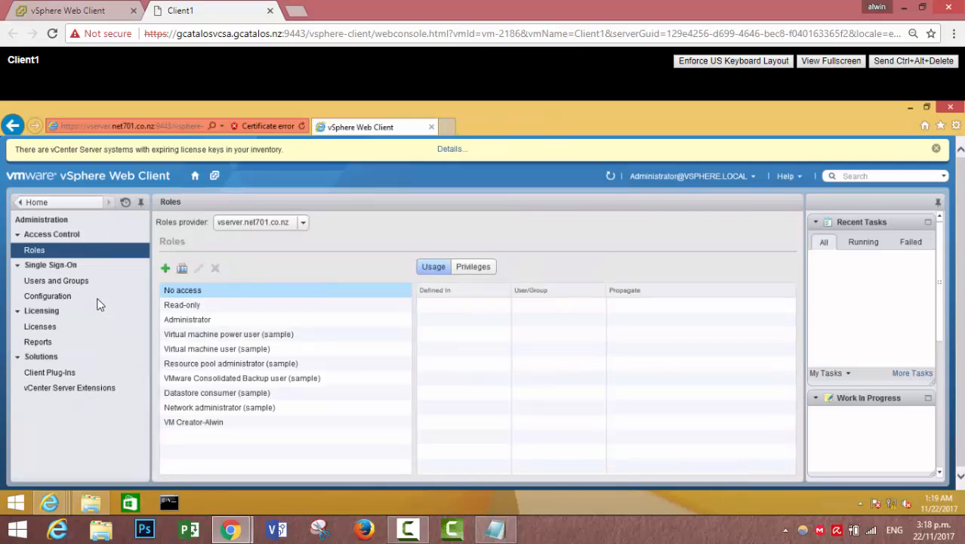
{"action": "left_click", "coordinate": [60, 328]}
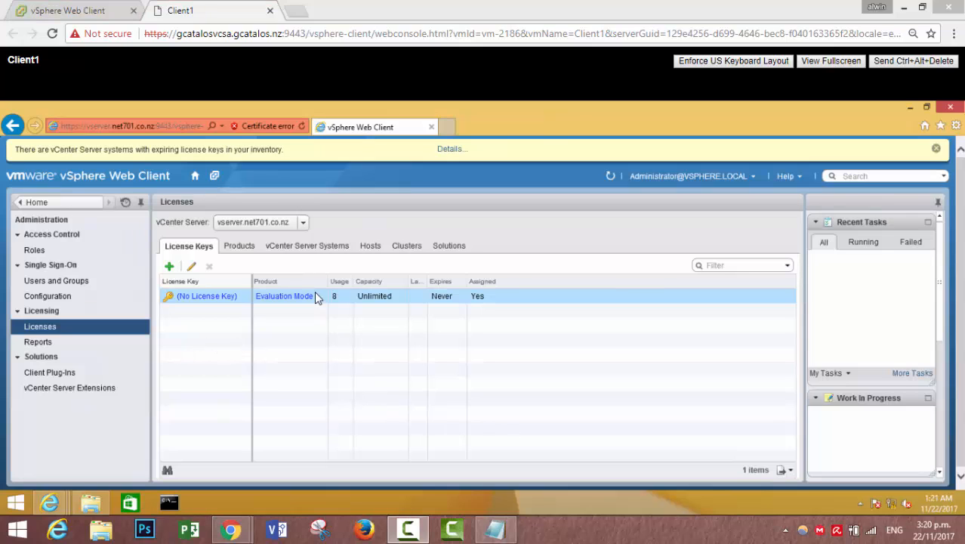
{"action": "left_click", "coordinate": [309, 247]}
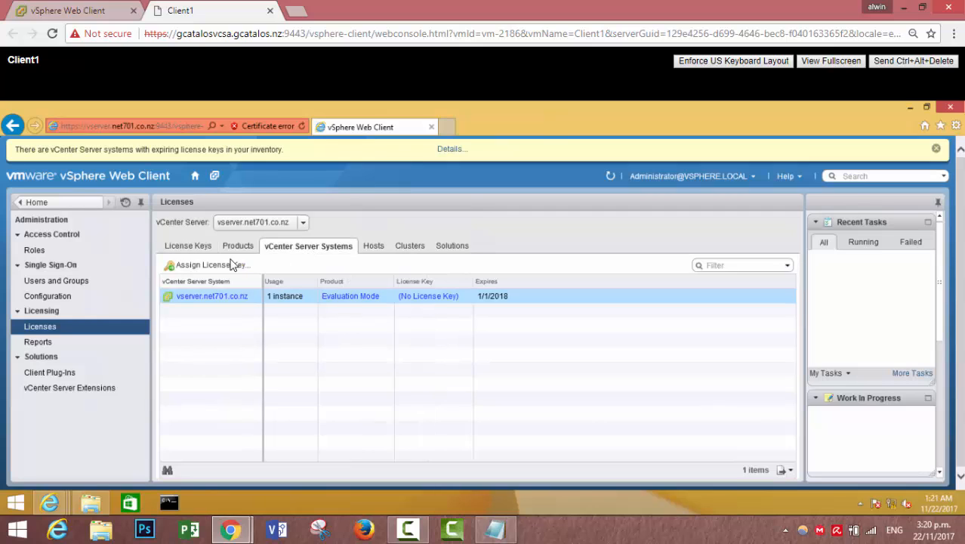
{"action": "left_click", "coordinate": [173, 267]}
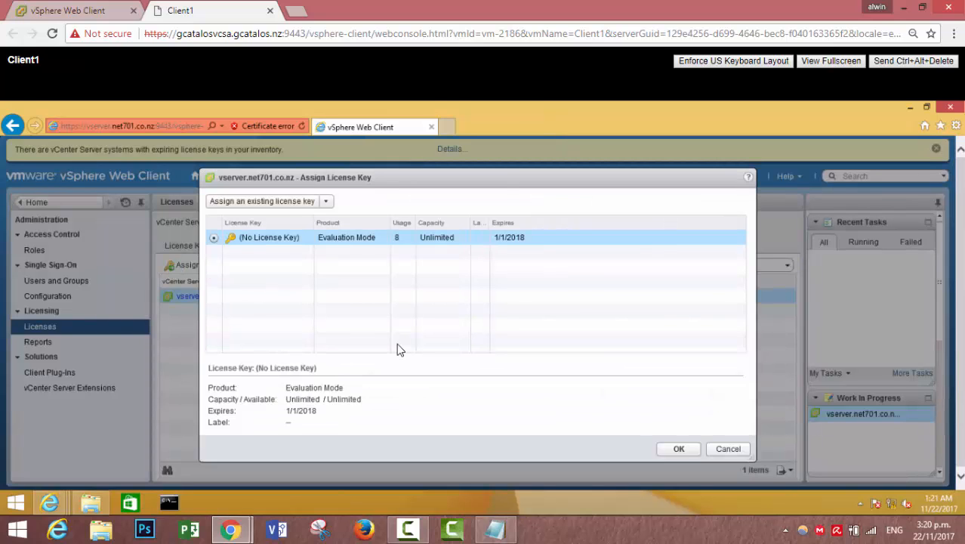
Enter a new license key labelled 'VMware Training Licnses' for the vCenter server and confirm with OK.
{"action": "left_click", "coordinate": [300, 206]}
{"action": "left_click", "coordinate": [284, 231]}
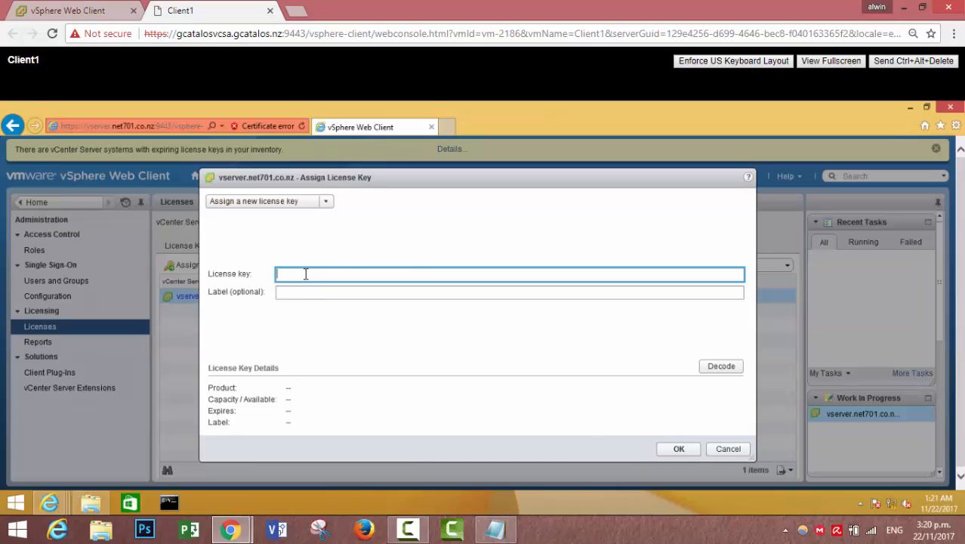
{"action": "type", "text": "XXXXX-XXXXX-XXXXX-XXXXX-XXXXX"}
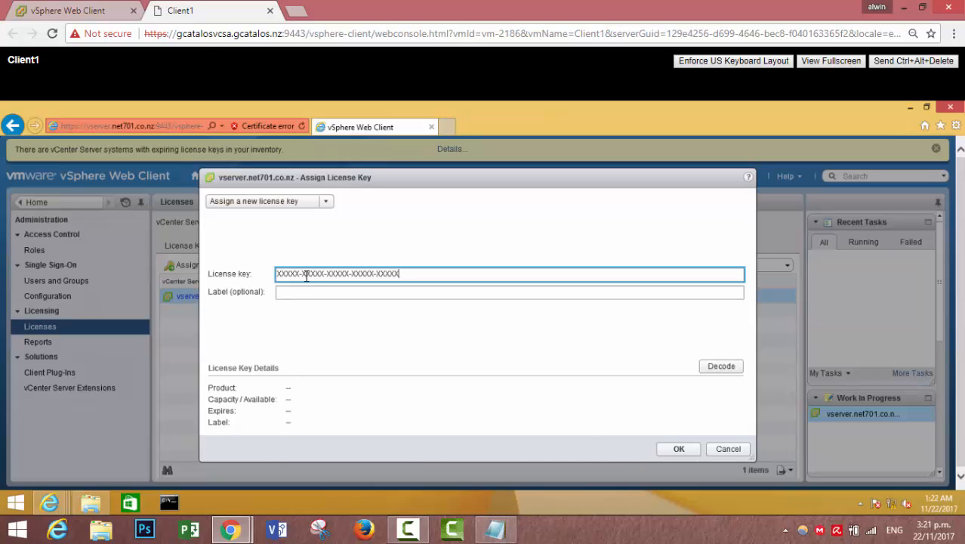
{"action": "left_click", "coordinate": [301, 291]}
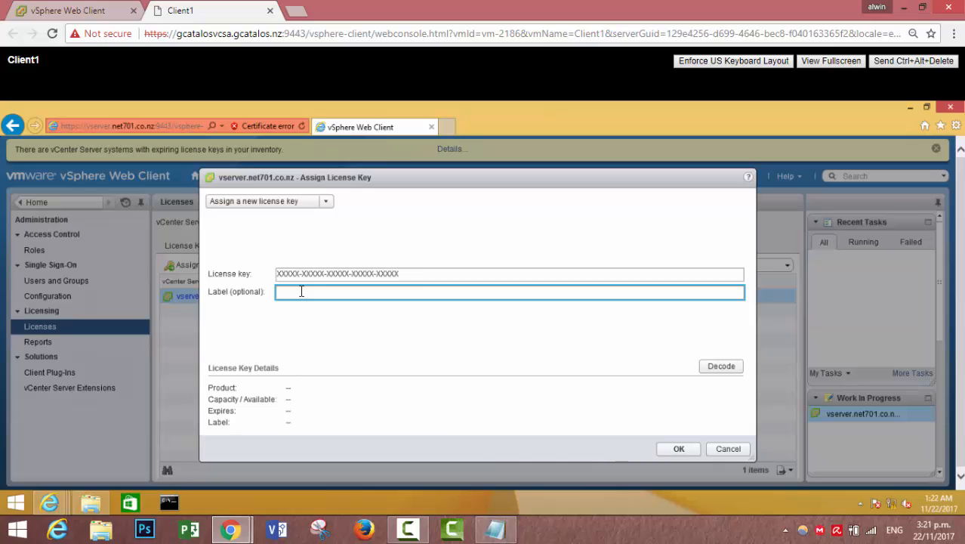
{"action": "type", "text": "VMware Training Licnses"}
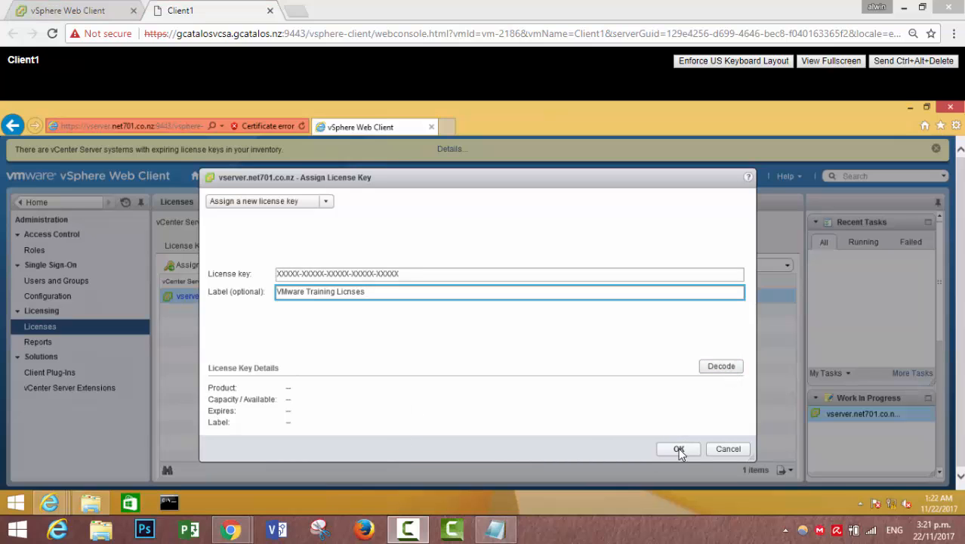
{"action": "left_click", "coordinate": [731, 449]}
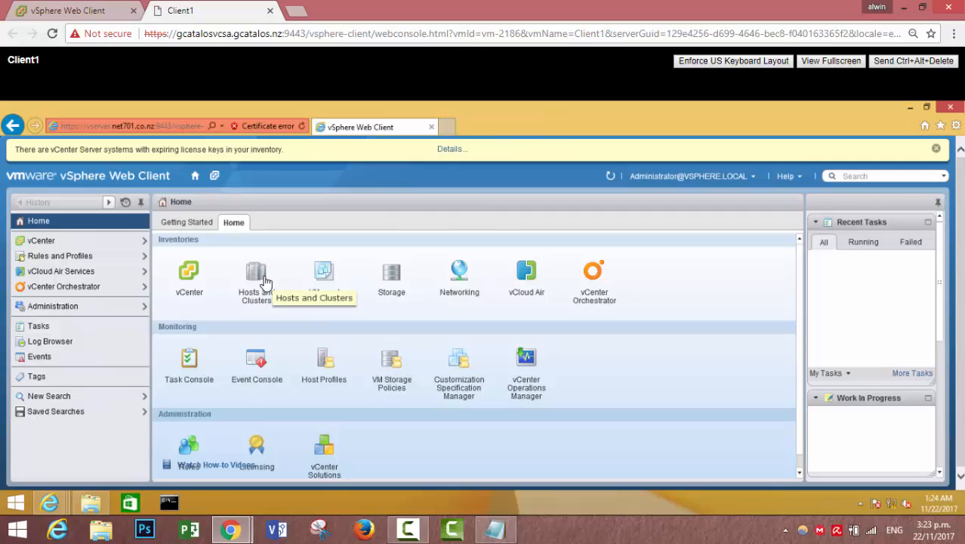
Open the Hosts and Clusters inventory to show Datacenter1 and Lab Cluster.
{"action": "left_click", "coordinate": [265, 281]}
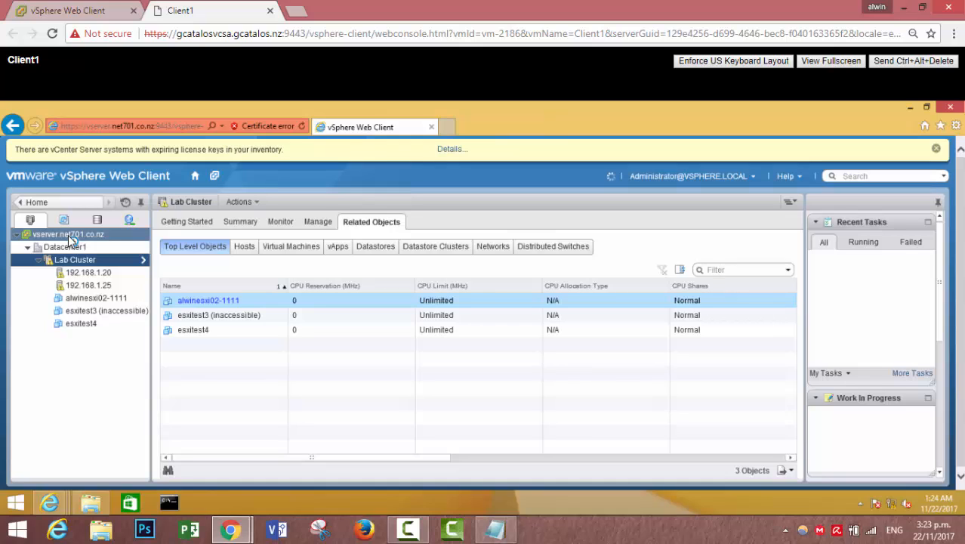
Start a New Datacenter from the vCenter server's actions menu, then cancel it.
{"action": "right_click", "coordinate": [68, 235]}
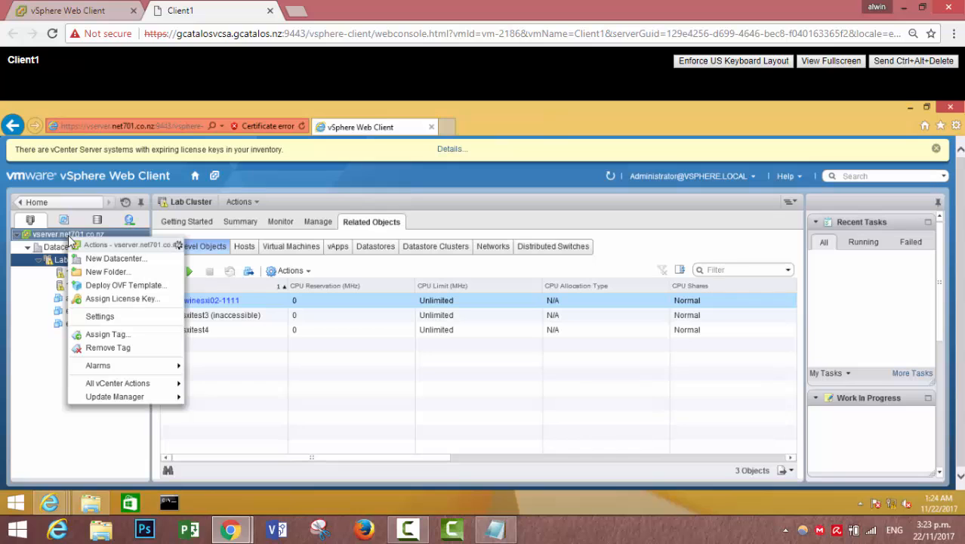
{"action": "left_click", "coordinate": [106, 258]}
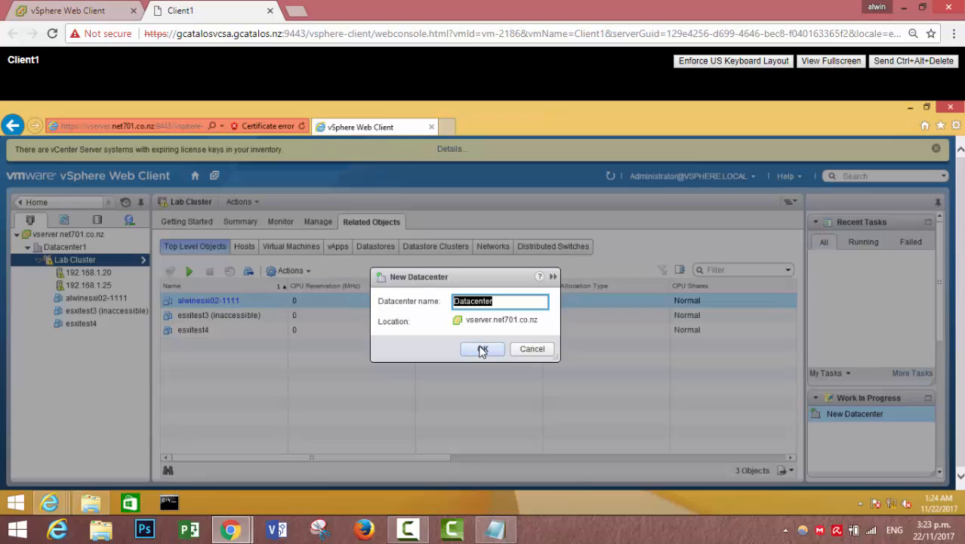
{"action": "left_click", "coordinate": [518, 351]}
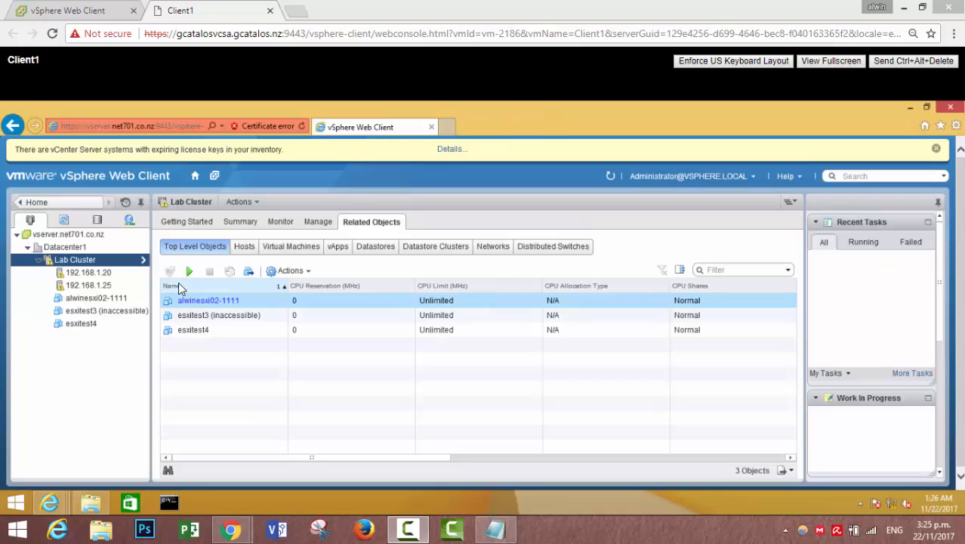
Start adding host 192.168.1.20 to Datacenter1.
{"action": "right_click", "coordinate": [74, 250]}
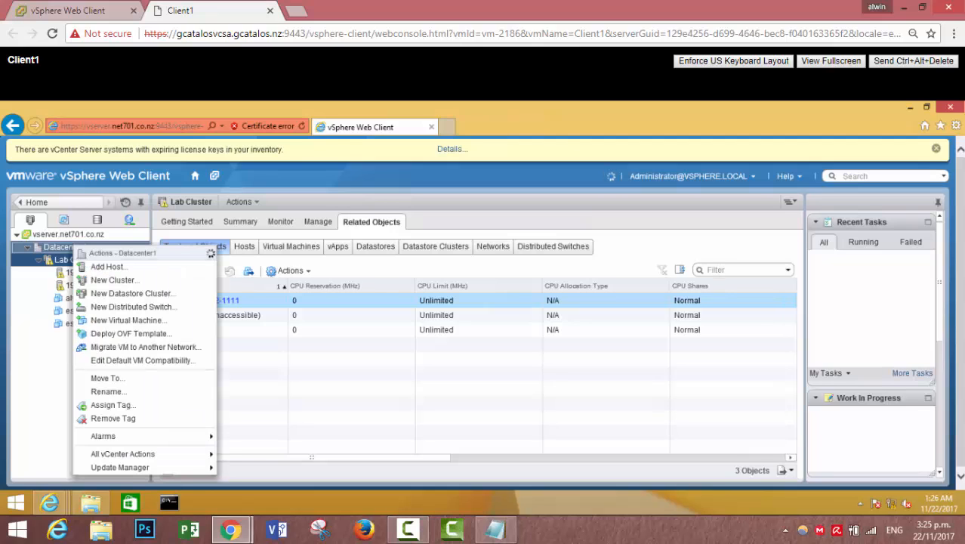
{"action": "left_click", "coordinate": [105, 267]}
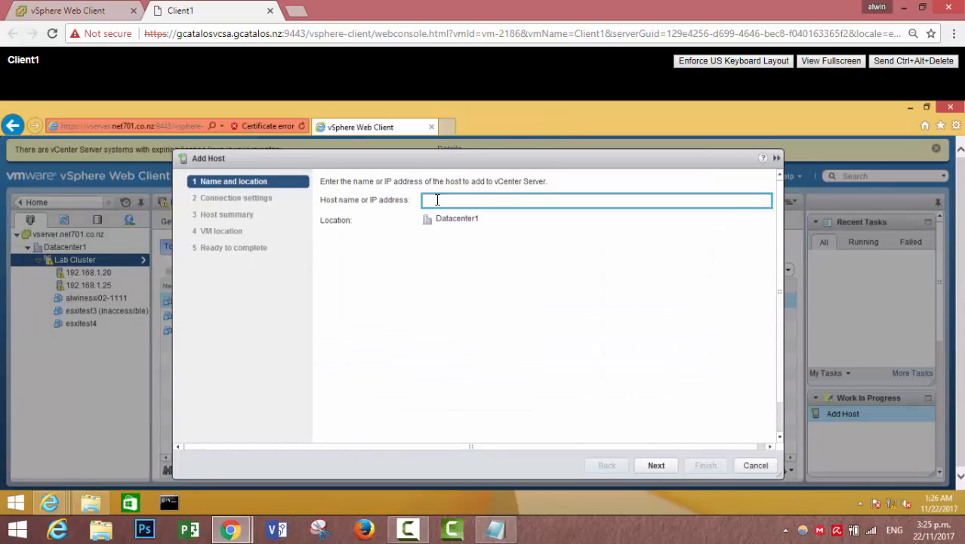
{"action": "type", "text": "192.168.1.20"}
{"action": "left_click", "coordinate": [653, 467]}
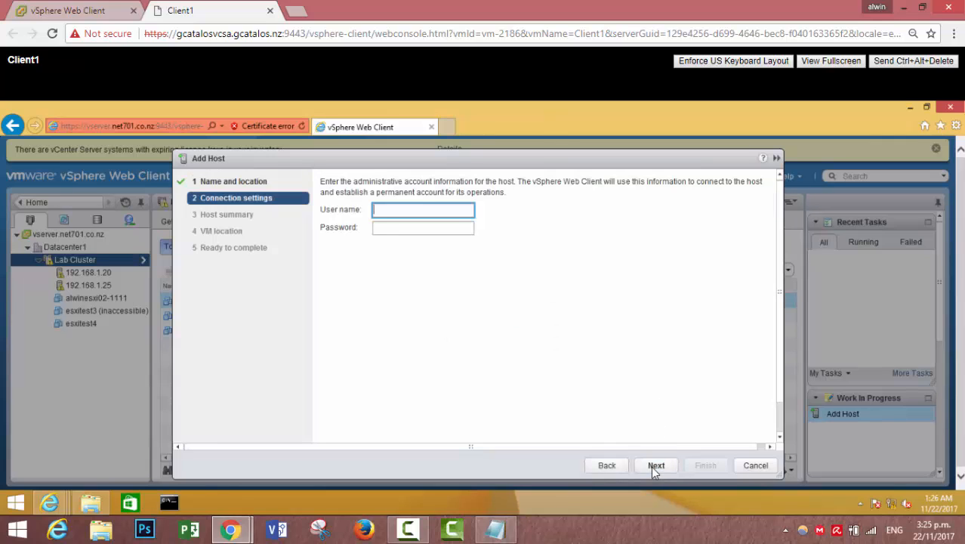
Connect as root with the host password and trust the host's certificate.
{"action": "type", "text": "root"}
{"action": "key", "text": "Tab"}
{"action": "type", "text": "****"}
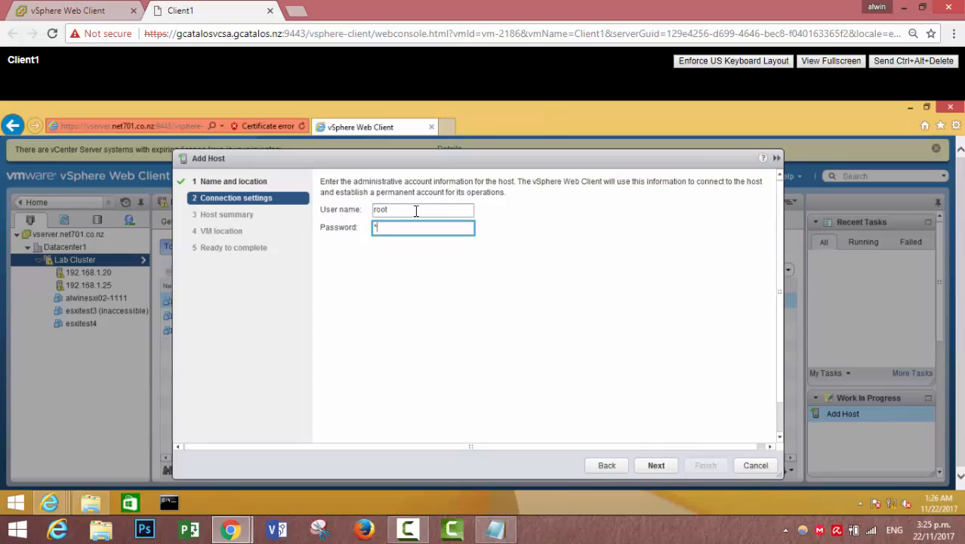
{"action": "type", "text": "******"}
{"action": "left_click", "coordinate": [651, 464]}
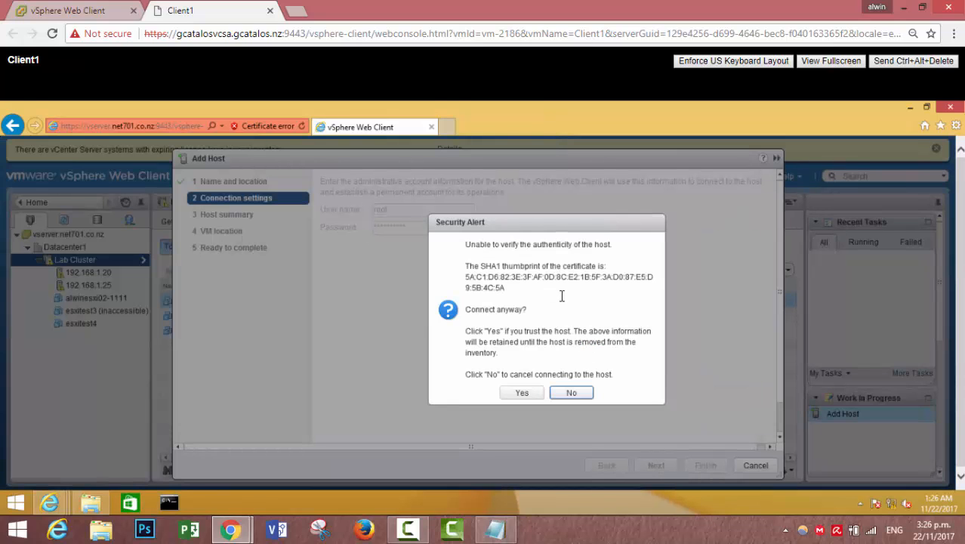
{"action": "left_click", "coordinate": [522, 397]}
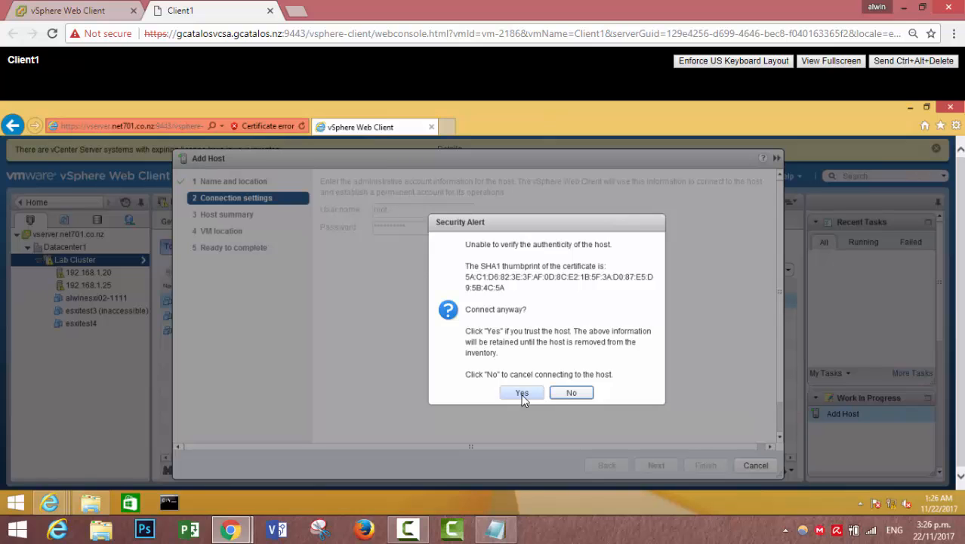
{"action": "left_click", "coordinate": [521, 393]}
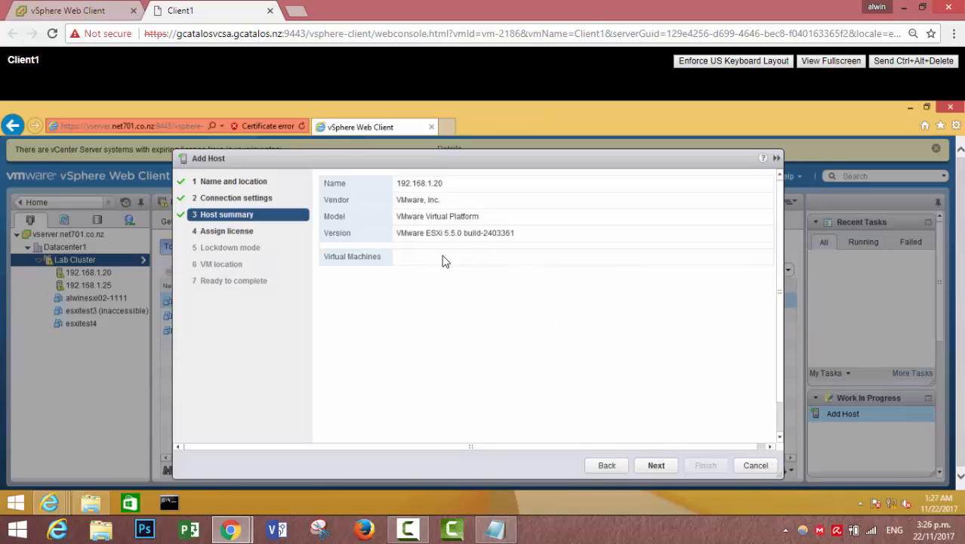
Try a new license key for the host, then revert to the evaluation license.
{"action": "left_click", "coordinate": [659, 466]}
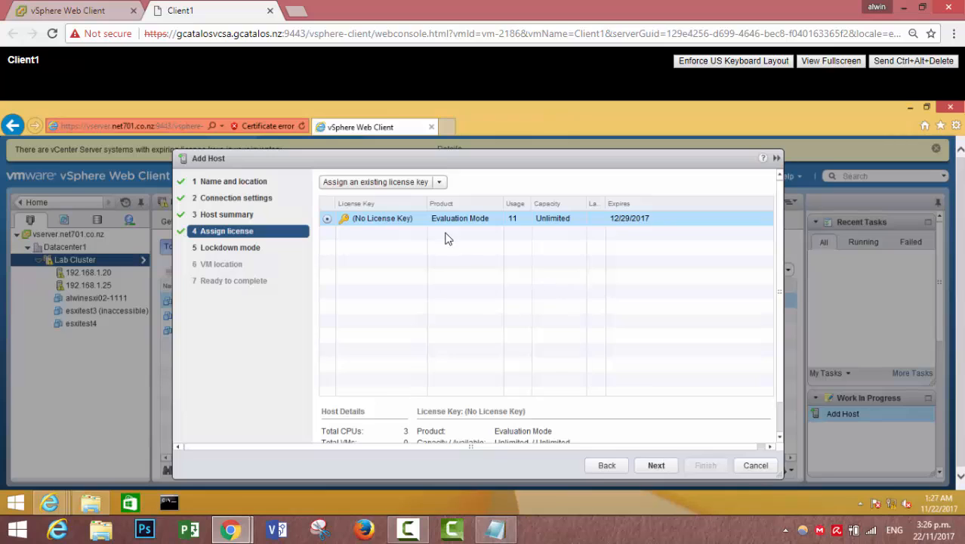
{"action": "left_click", "coordinate": [439, 185]}
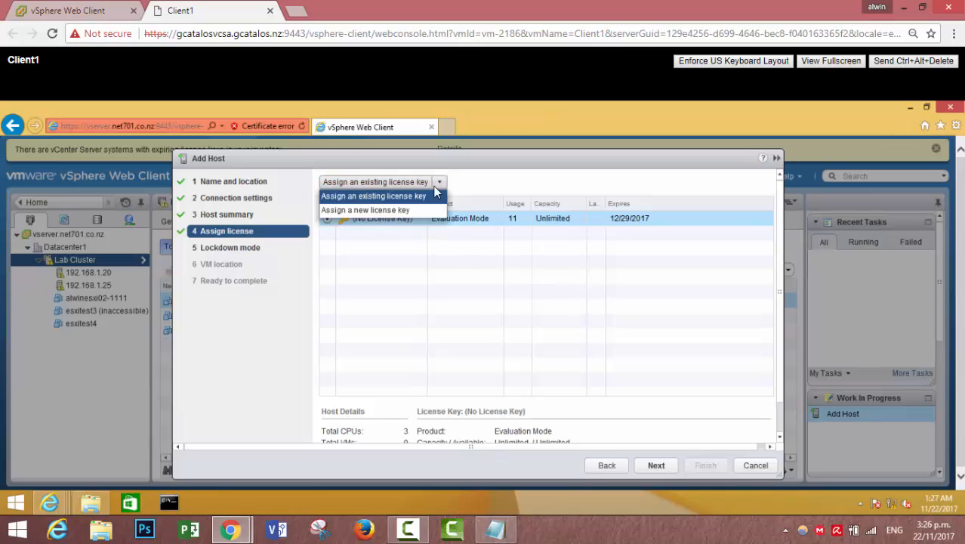
{"action": "left_click", "coordinate": [409, 209]}
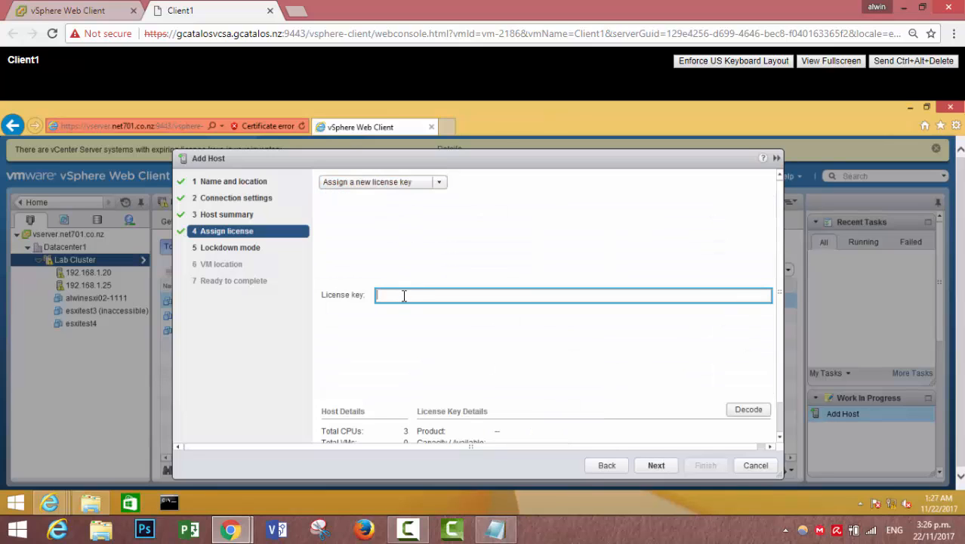
{"action": "type", "text": "XXXXX-XXXXX-XXXXX-XXXXX-XXXXX"}
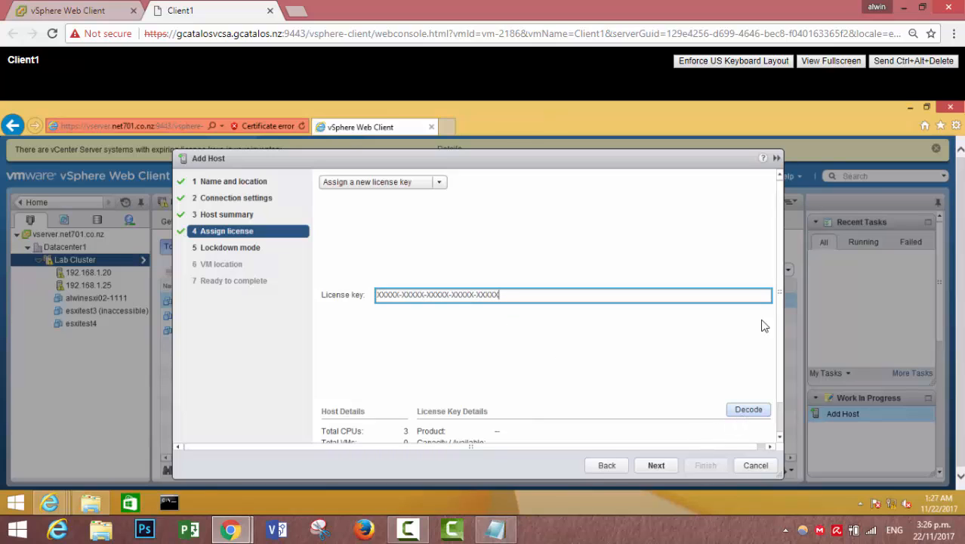
{"action": "scroll", "coordinate": [781, 343], "scroll_direction": "down", "scroll_amount": 1}
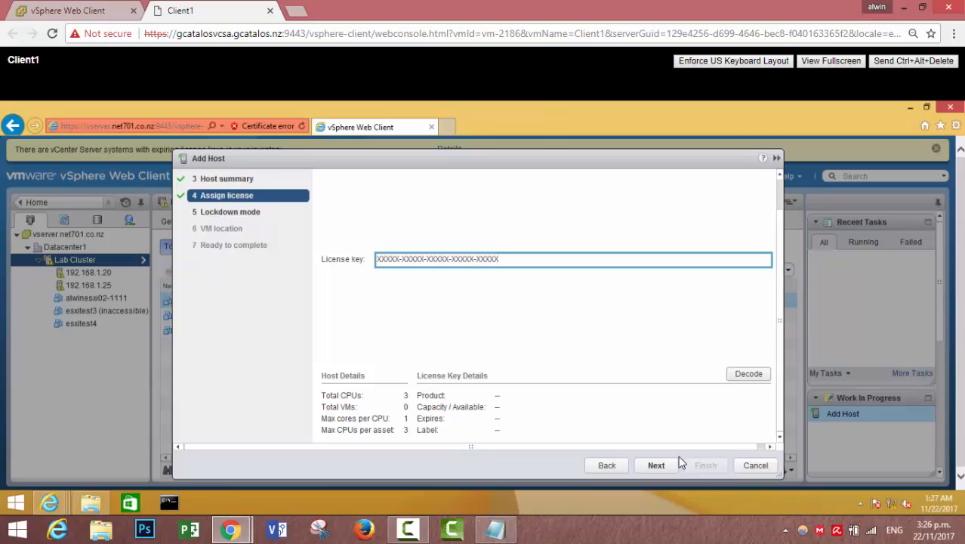
{"action": "left_click", "coordinate": [660, 465]}
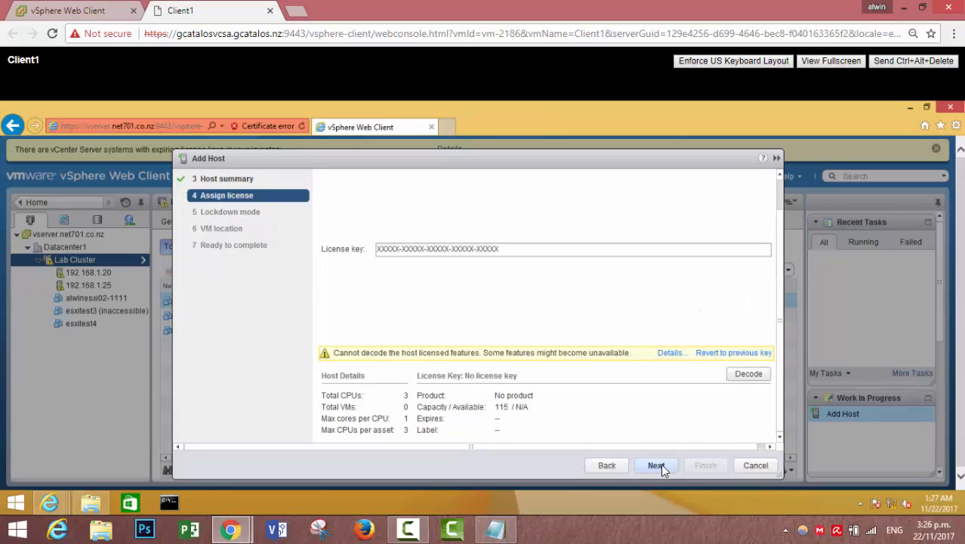
{"action": "left_click", "coordinate": [731, 356]}
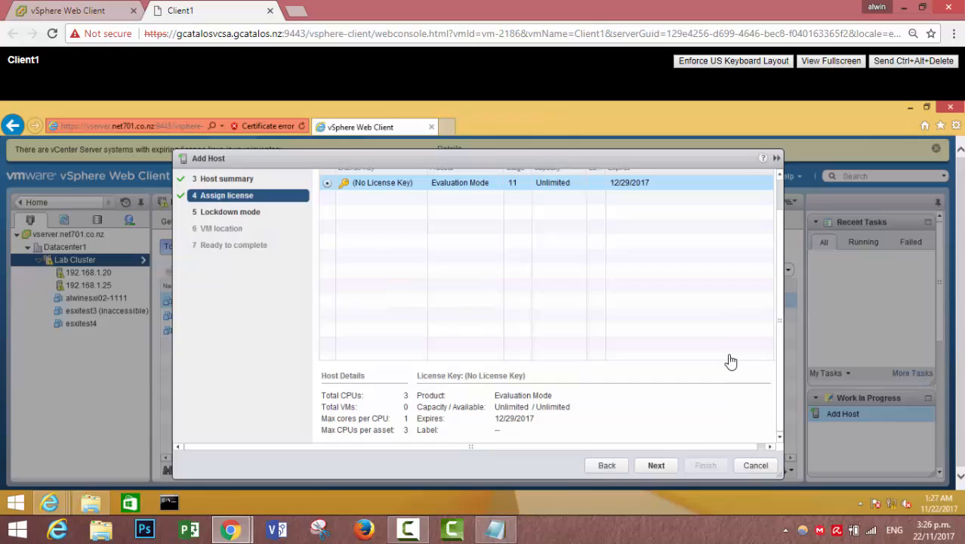
{"action": "left_click", "coordinate": [654, 466]}
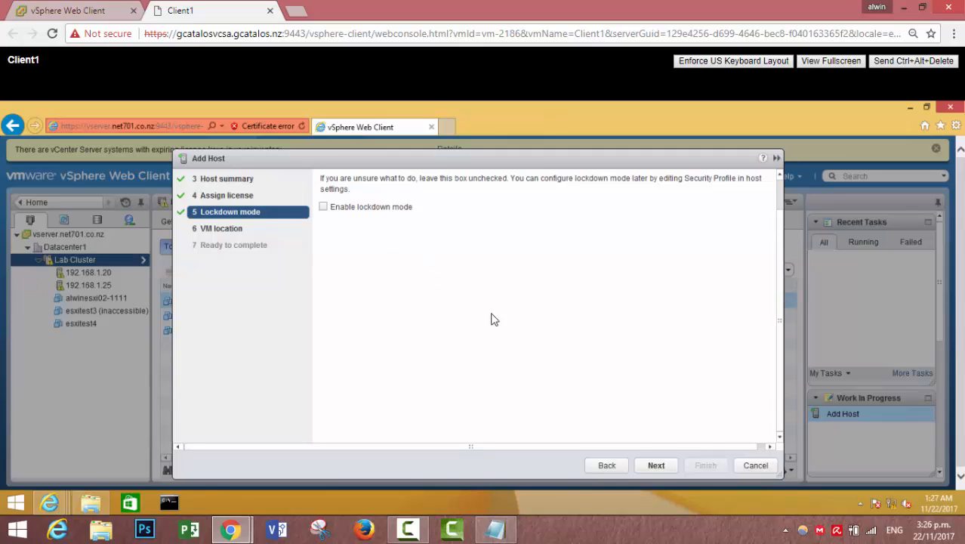
Leave lockdown mode disabled and choose Datacenter1 as the VM location.
{"action": "left_click", "coordinate": [655, 465]}
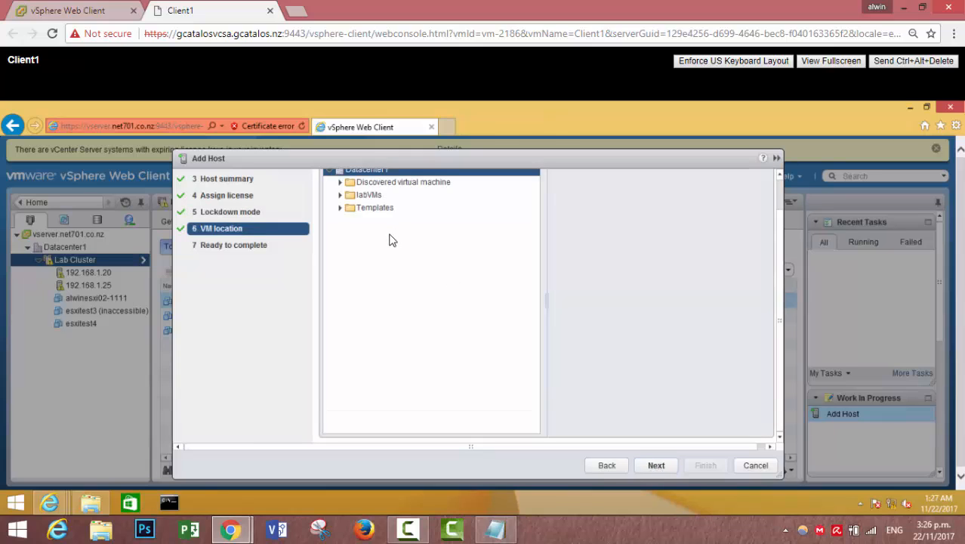
{"action": "left_click", "coordinate": [341, 195]}
{"action": "left_click", "coordinate": [358, 194]}
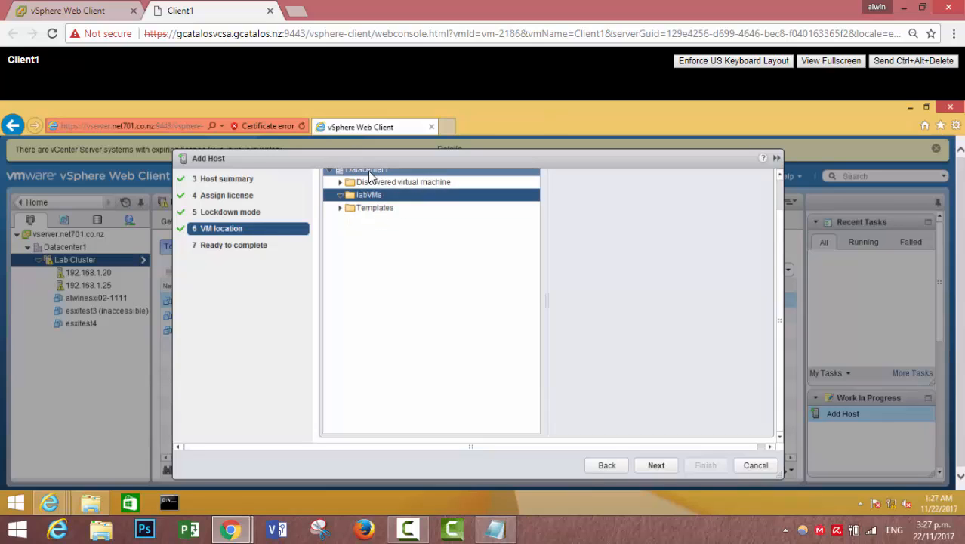
{"action": "left_click", "coordinate": [369, 172]}
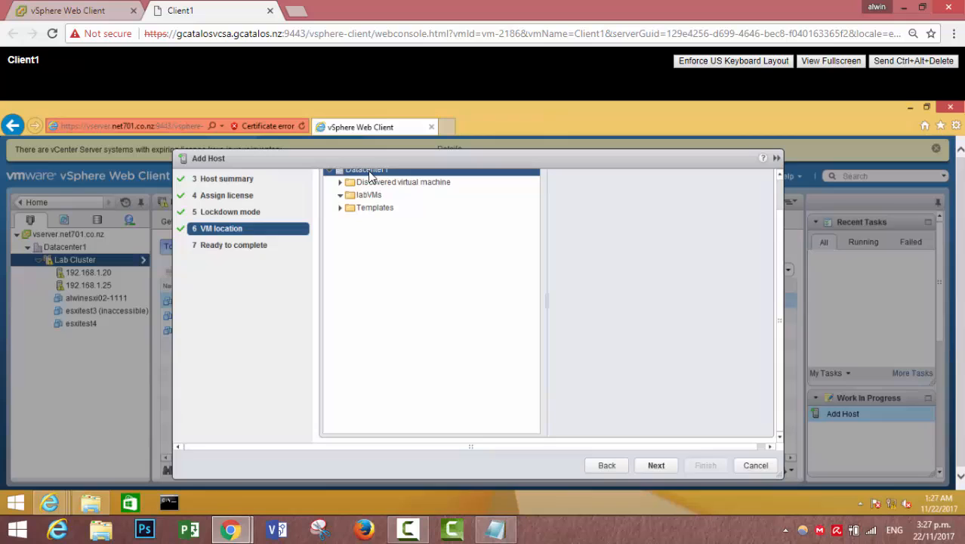
{"action": "left_click", "coordinate": [657, 466]}
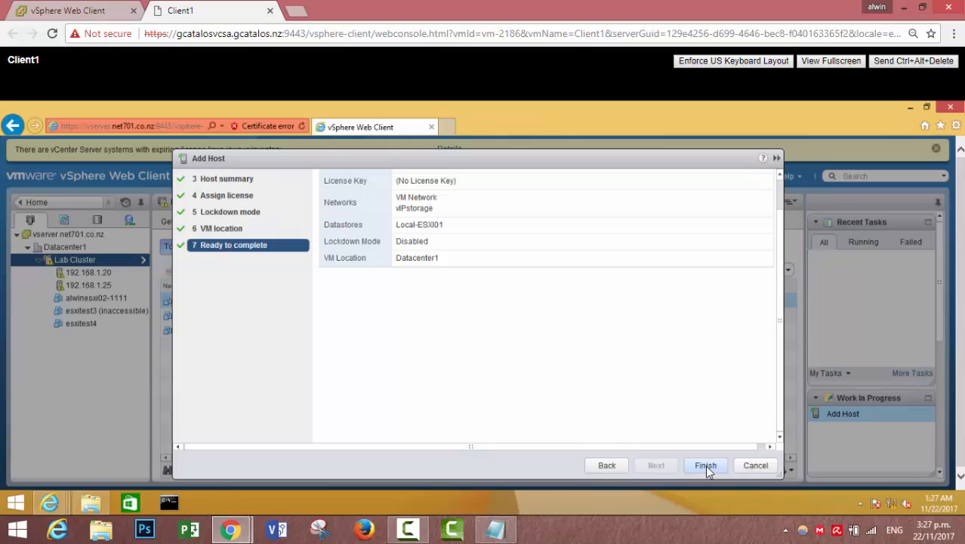
Cancel the Add Host wizard from its Ready to complete page.
{"action": "left_click", "coordinate": [756, 465]}
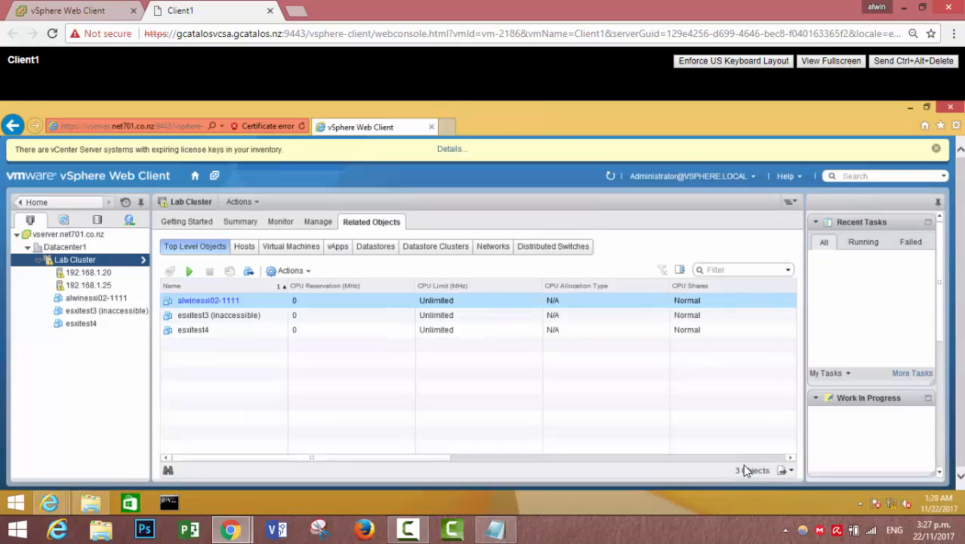